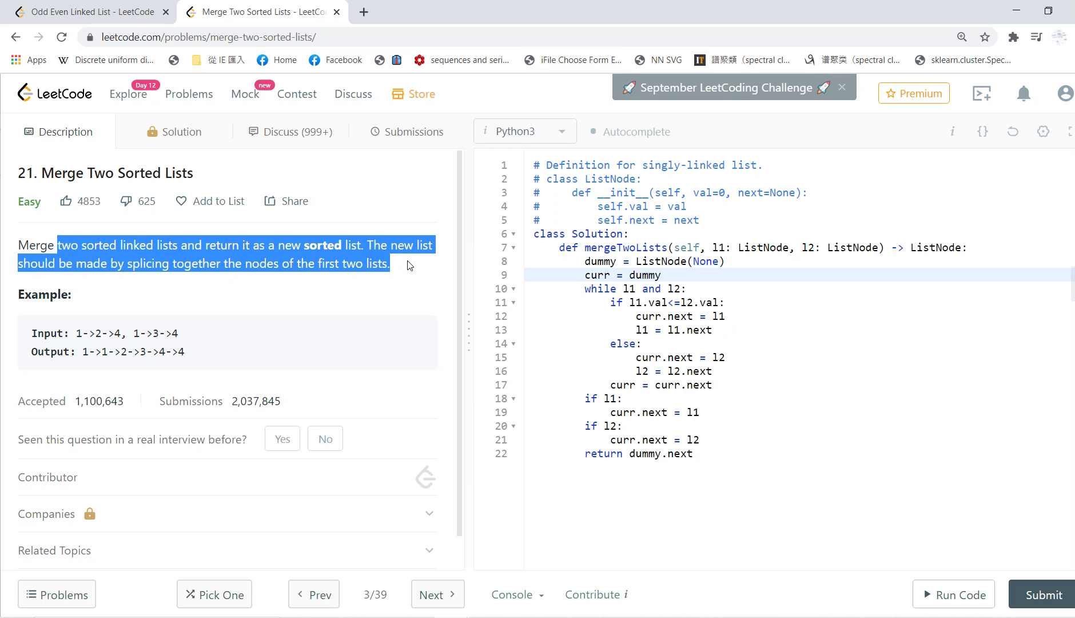
# Step: Highlight the problem statement sentences, including the splicing sentence, and the example input and output
pyautogui.click(403, 266)
pyautogui.moveTo(57, 244); pyautogui.dragTo(391, 263)
pyautogui.click(345, 257)
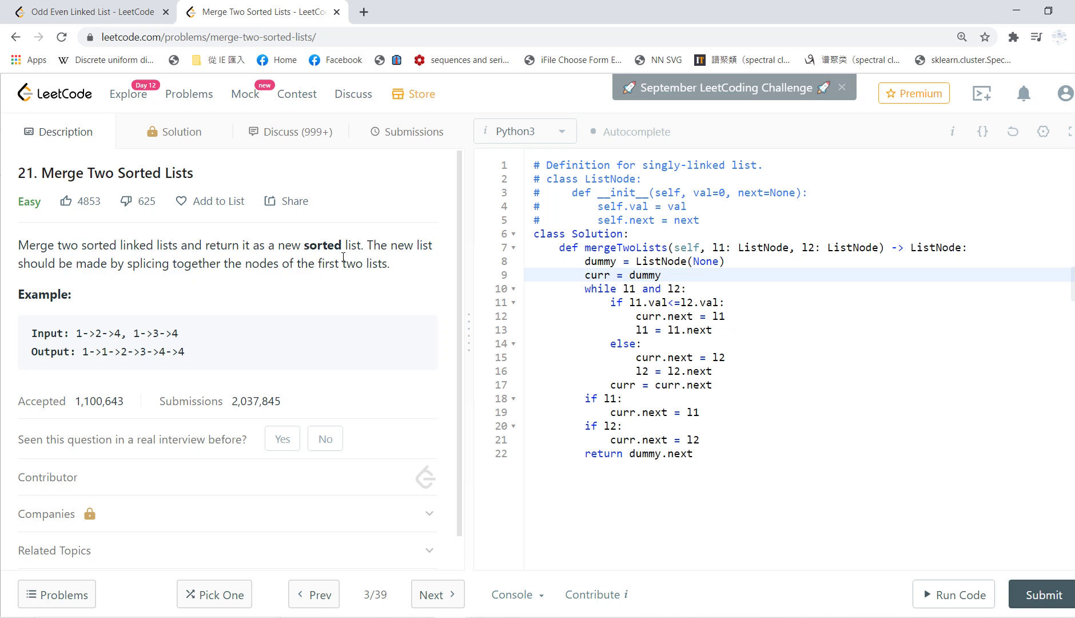
pyautogui.moveTo(65, 329); pyautogui.dragTo(229, 344)
pyautogui.click(228, 344)
pyautogui.moveTo(115, 262); pyautogui.dragTo(360, 262)
pyautogui.click(85, 352)
# Step: Highlight the example's input and output lines and the first expected output value
pyautogui.moveTo(70, 337); pyautogui.dragTo(210, 357)
pyautogui.click(157, 351)
pyautogui.moveTo(83, 354); pyautogui.dragTo(210, 365)
pyautogui.click(102, 364)
pyautogui.moveTo(80, 352)
pyautogui.mouseDown()
pyautogui.moveTo(202, 361)
pyautogui.moveTo(90, 352)
pyautogui.mouseUp()
pyautogui.click(204, 370)
pyautogui.moveTo(89, 352); pyautogui.dragTo(201, 358)
pyautogui.moveTo(75, 333); pyautogui.dragTo(222, 360)
# Step: Point out the expected output line, its first value, and the whole example block
pyautogui.click(202, 358)
pyautogui.moveTo(81, 353); pyautogui.dragTo(217, 359)
pyautogui.click(215, 361)
pyautogui.moveTo(79, 348); pyautogui.dragTo(94, 352)
pyautogui.click(84, 352)
pyautogui.click(94, 352)
pyautogui.tripleClick(68, 333)
pyautogui.click(205, 361)
# Step: Highlight the dummy node line, its ListNode(None) call, and every use of dummy
pyautogui.moveTo(574, 256); pyautogui.dragTo(753, 266)
pyautogui.click(753, 266)
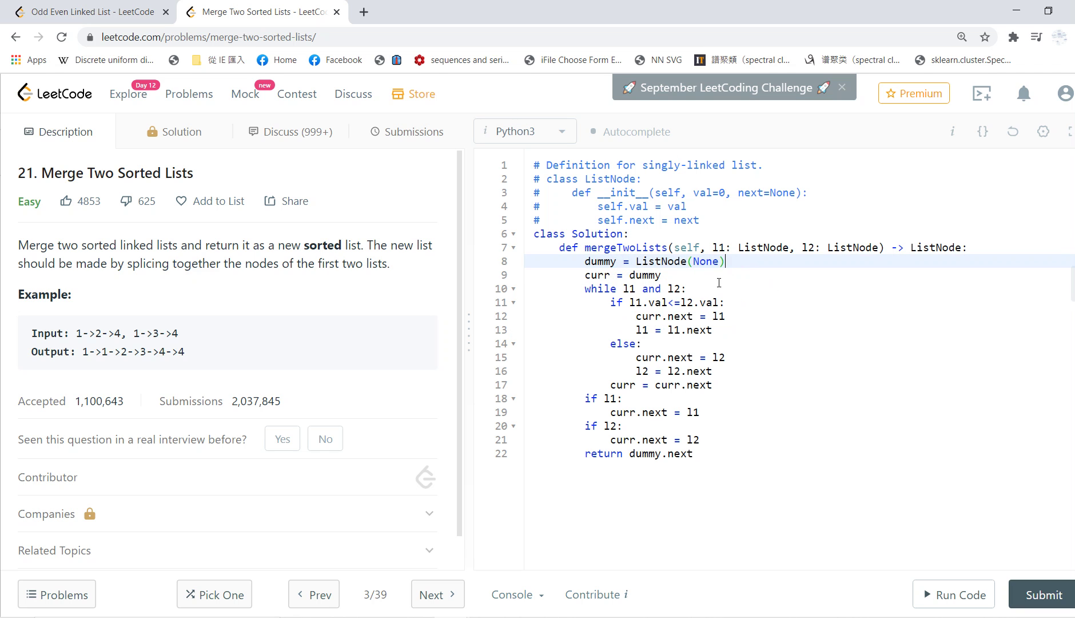
pyautogui.moveTo(724, 261)
pyautogui.mouseDown()
pyautogui.moveTo(635, 261)
pyautogui.moveTo(723, 261)
pyautogui.mouseUp()
pyautogui.click(635, 261)
pyautogui.click(723, 260)
pyautogui.doubleClick(600, 261)
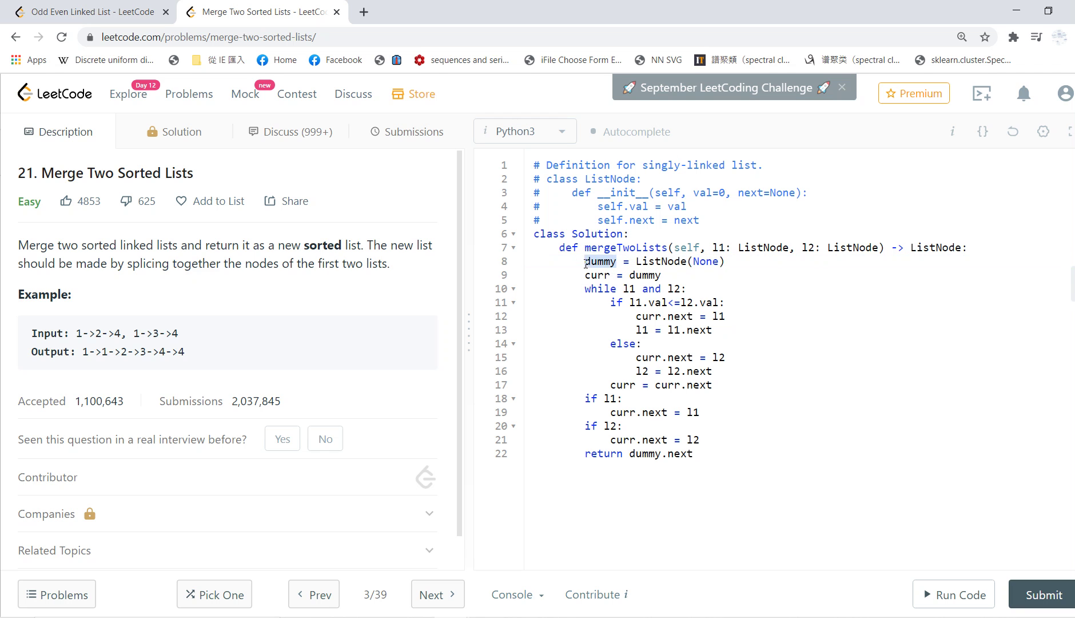
pyautogui.click(665, 275)
pyautogui.moveTo(630, 261); pyautogui.dragTo(593, 261)
pyautogui.click(593, 261)
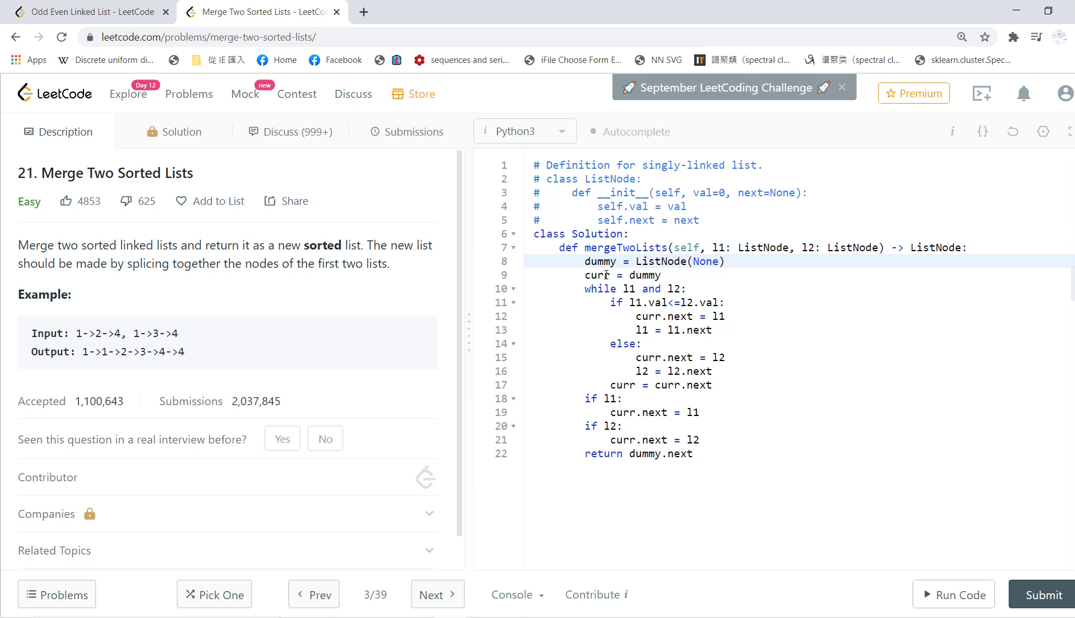
# Step: Trace the loop's value comparison, highlighting l1's ListNode type, l1.val, curr and l1
pyautogui.click(606, 275)
pyautogui.moveTo(623, 289); pyautogui.dragTo(643, 282)
pyautogui.click(674, 297)
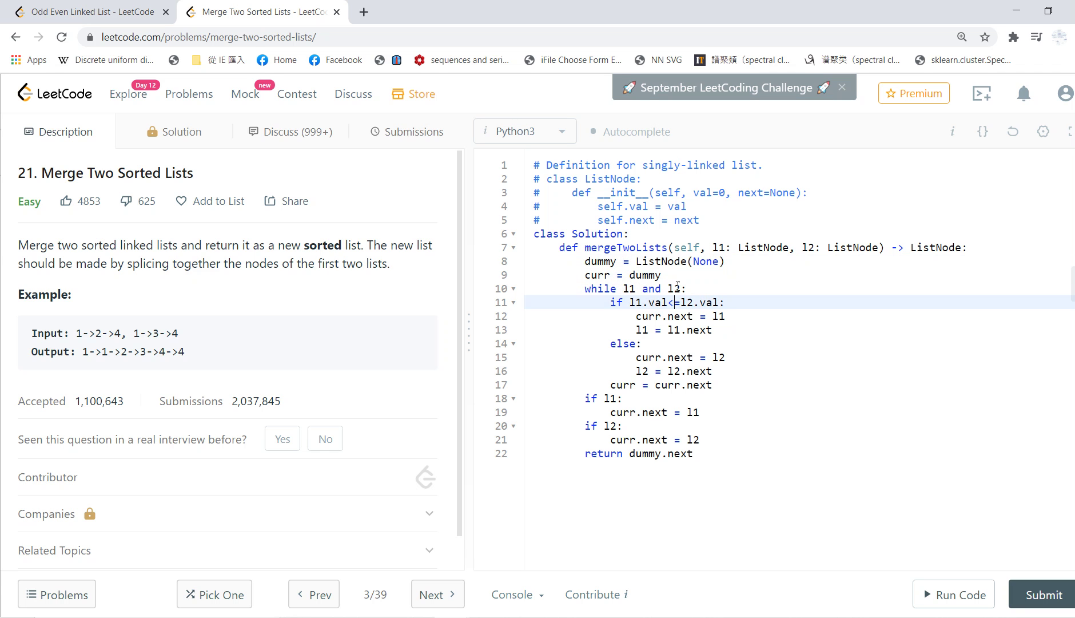
pyautogui.moveTo(733, 248); pyautogui.dragTo(808, 247)
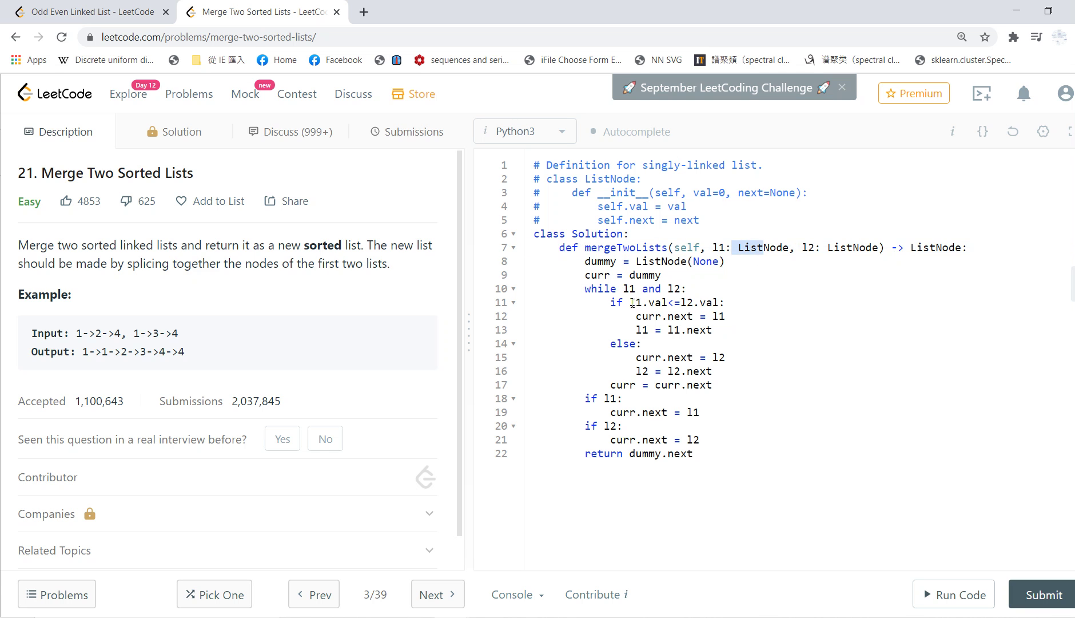
pyautogui.moveTo(629, 302); pyautogui.dragTo(668, 302)
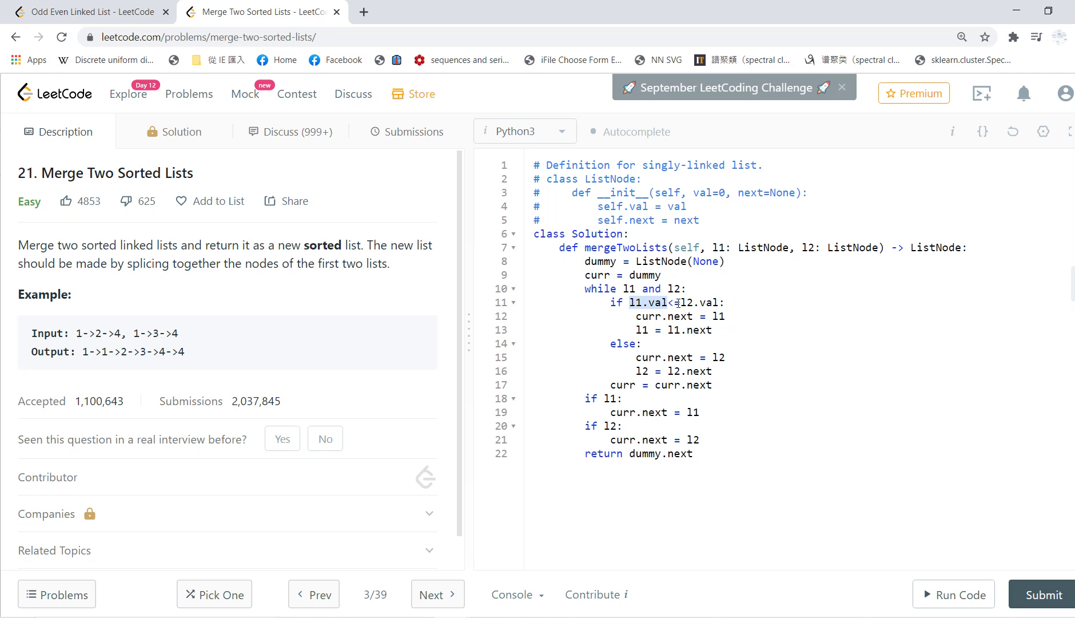
pyautogui.doubleClick(597, 275)
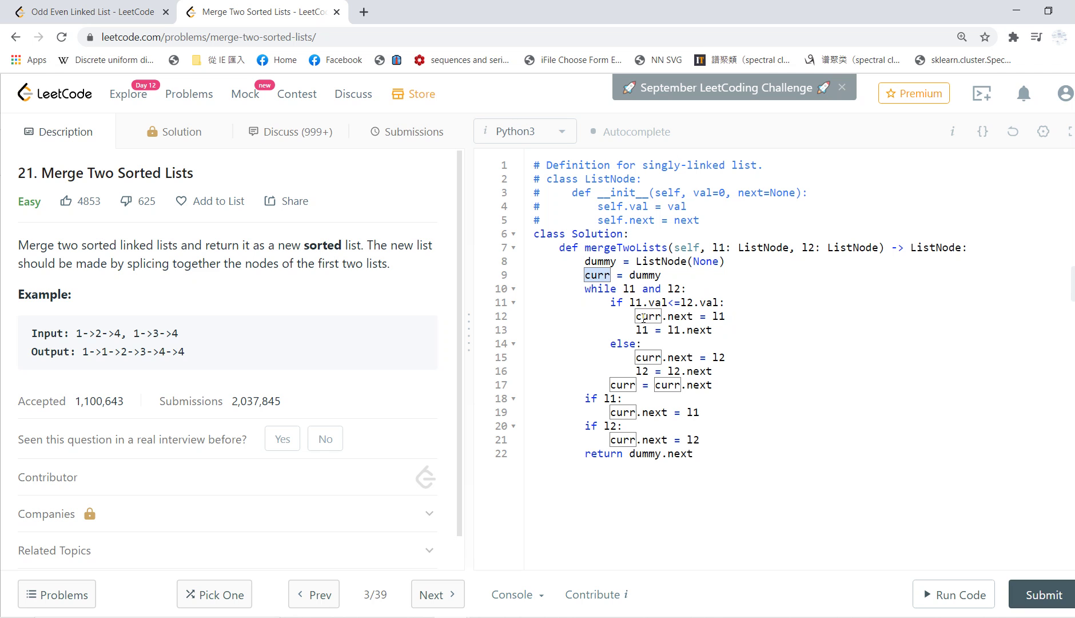
pyautogui.doubleClick(720, 316)
pyautogui.click(724, 316)
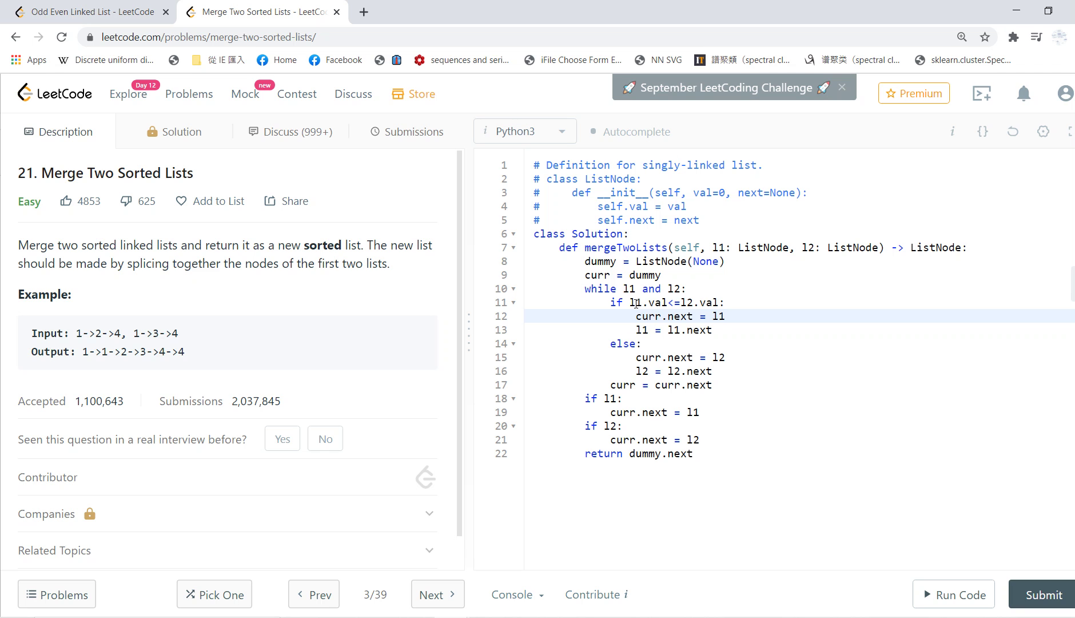
# Step: Highlight the branches attaching the l1 and l2 nodes, then step down to the if l1 check
pyautogui.moveTo(533, 316); pyautogui.dragTo(712, 330)
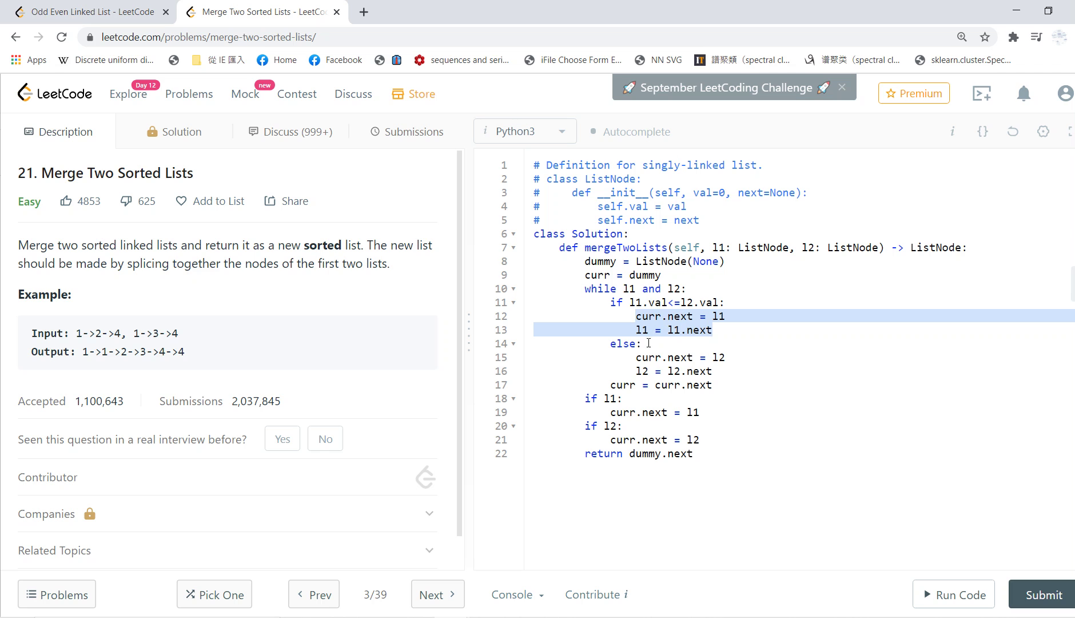
pyautogui.moveTo(639, 358); pyautogui.dragTo(714, 370)
pyautogui.click(726, 367)
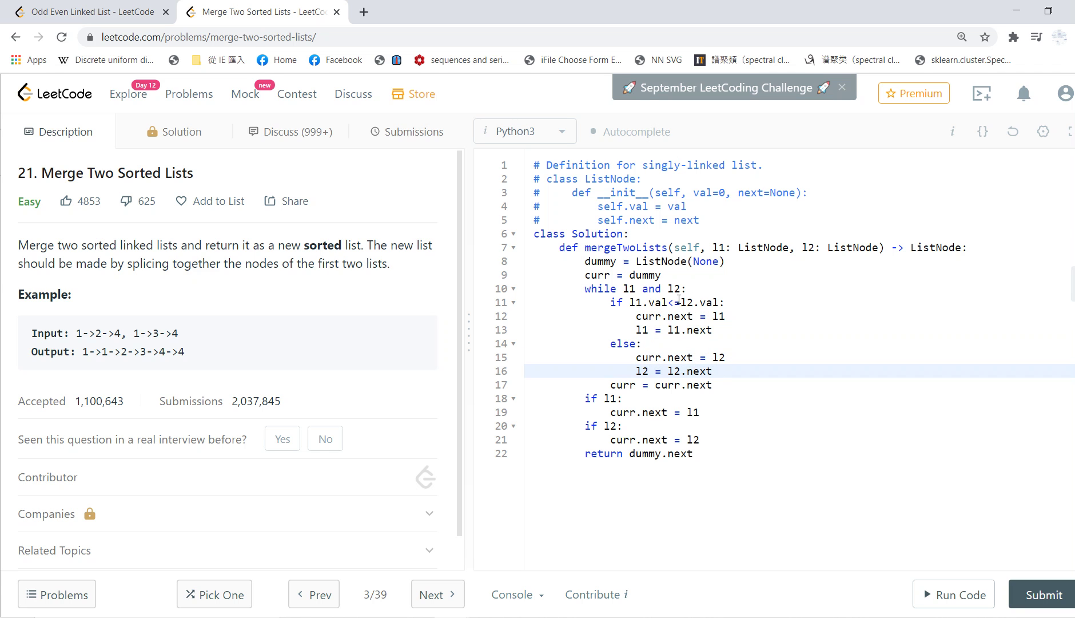
pyautogui.click(707, 359)
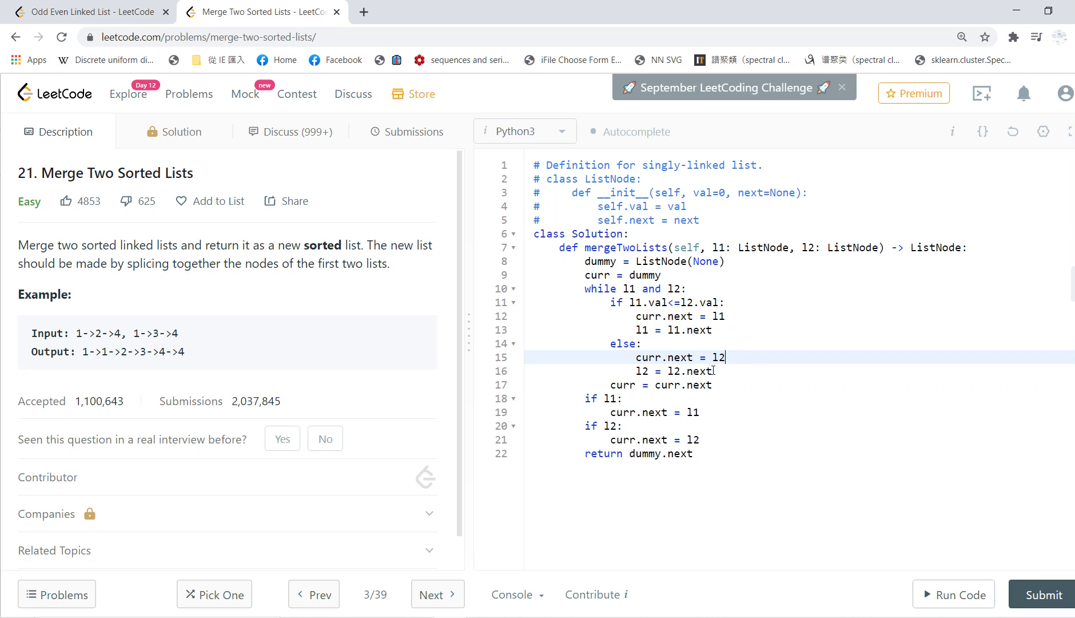
pyautogui.press('Down')
pyautogui.press('Down')
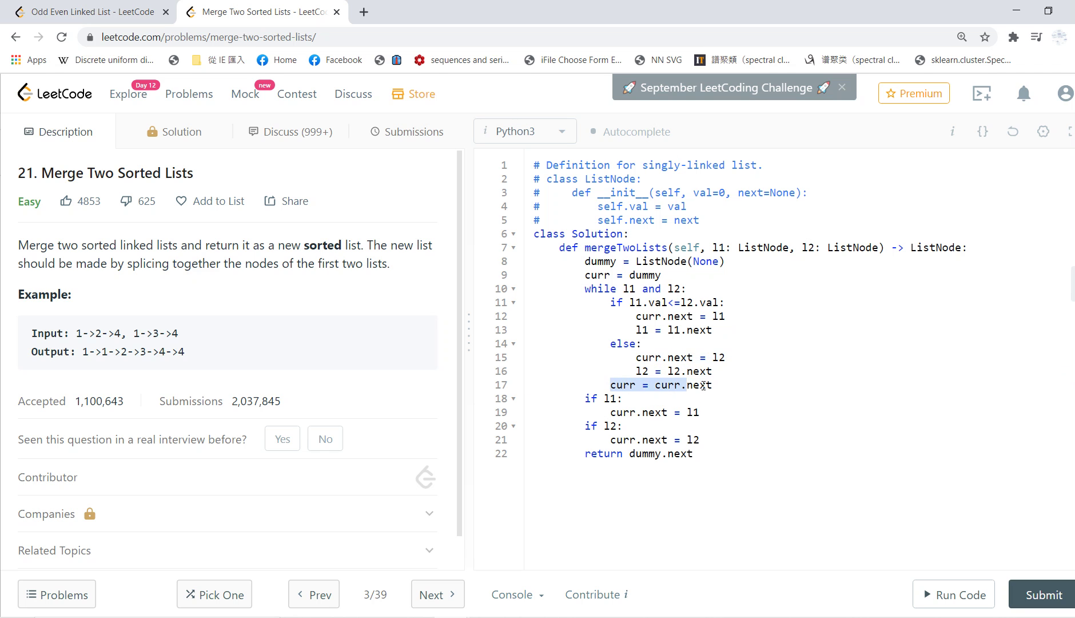
pyautogui.press('Down')
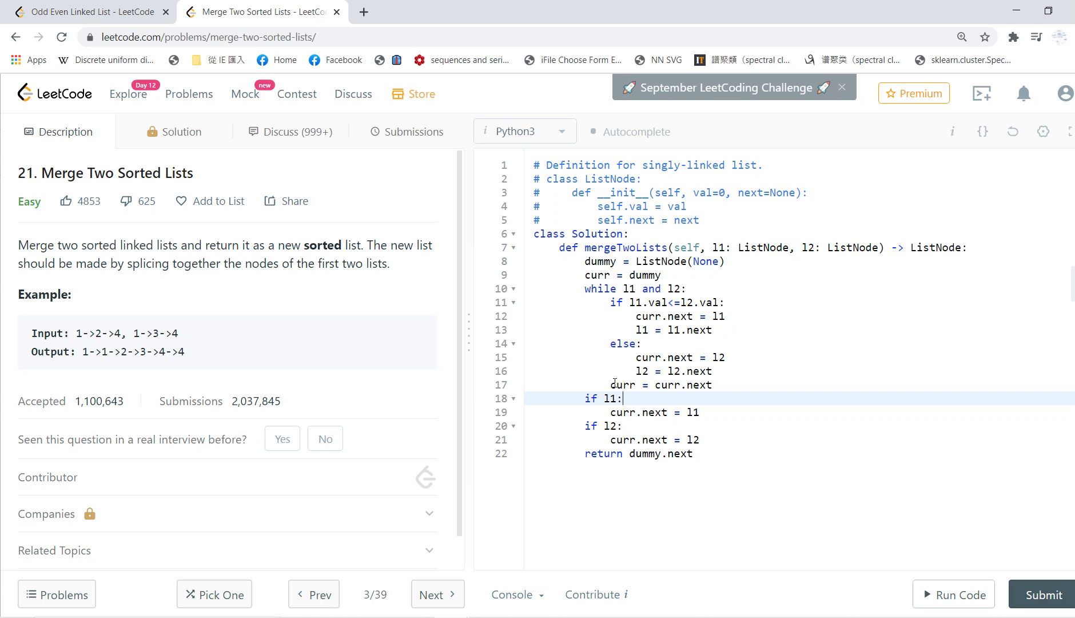
# Step: Highlight the leftover-list checks and the returned dummy.next, then submit the solution
pyautogui.moveTo(585, 398); pyautogui.dragTo(628, 399)
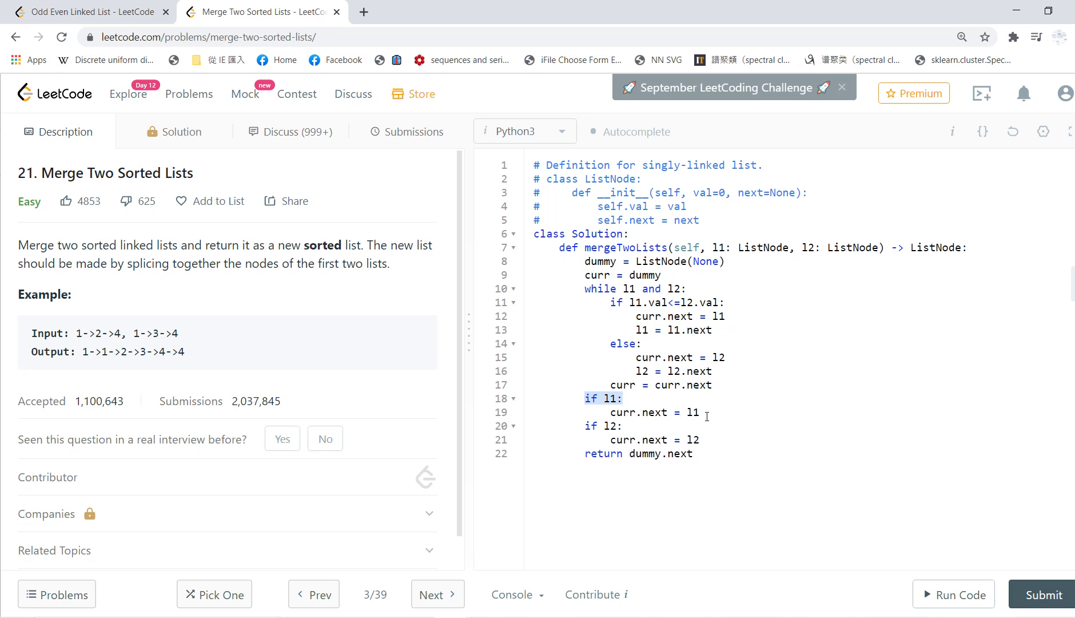
pyautogui.click(613, 425)
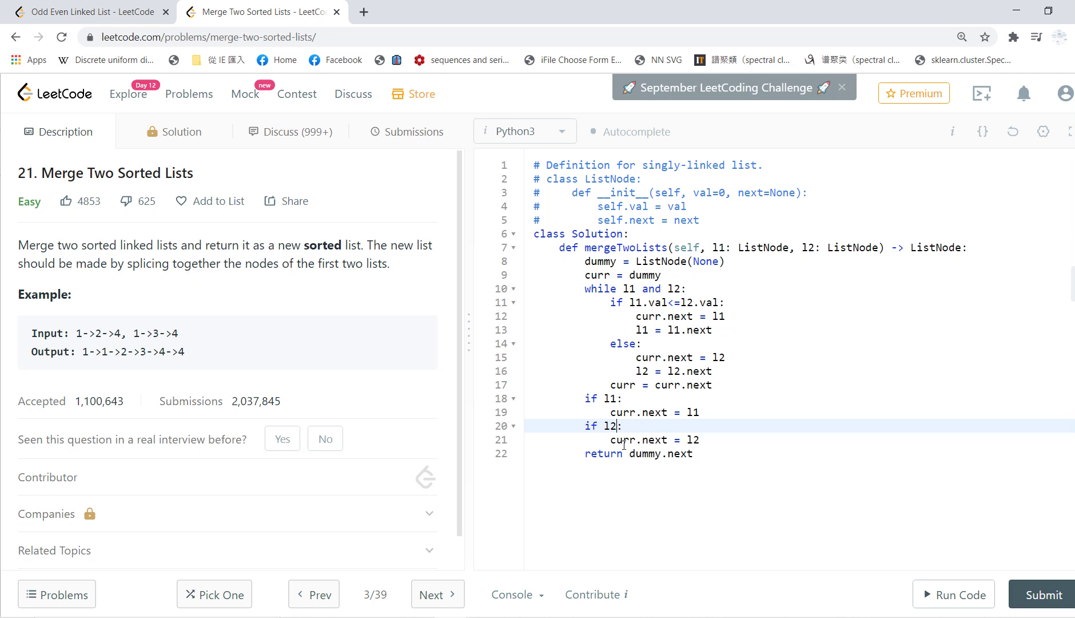
pyautogui.moveTo(624, 440); pyautogui.dragTo(721, 438)
pyautogui.click(720, 438)
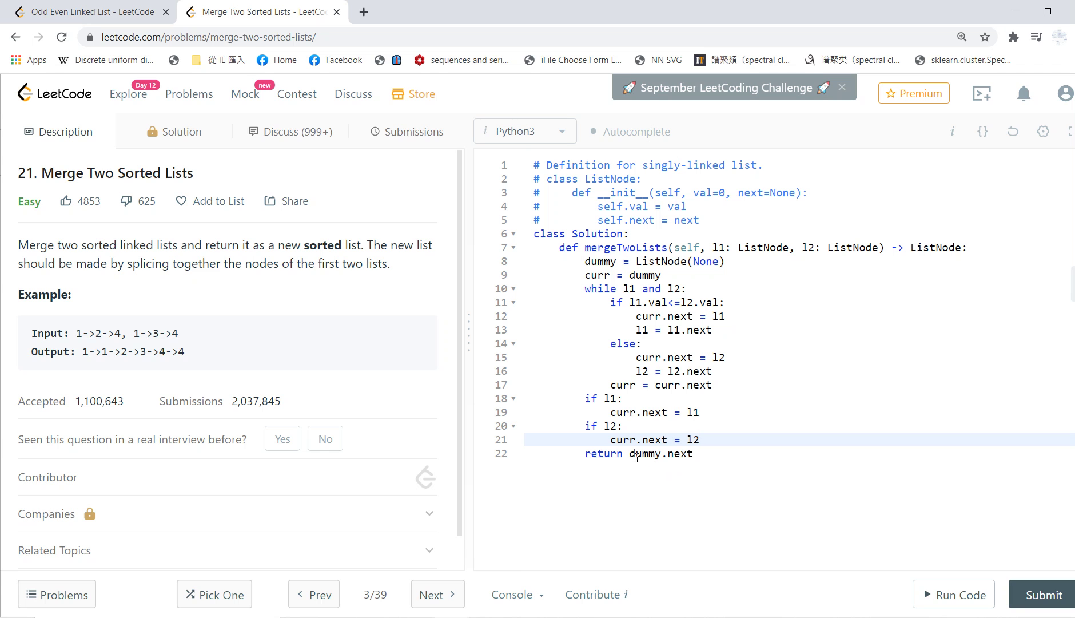
pyautogui.moveTo(629, 454); pyautogui.dragTo(693, 455)
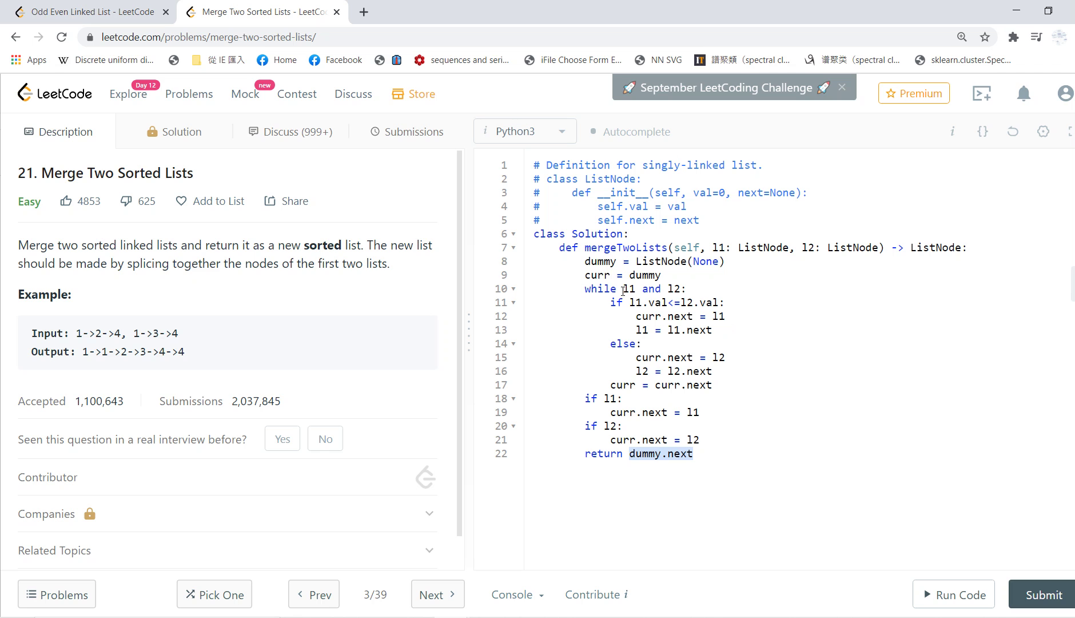
pyautogui.click(968, 502)
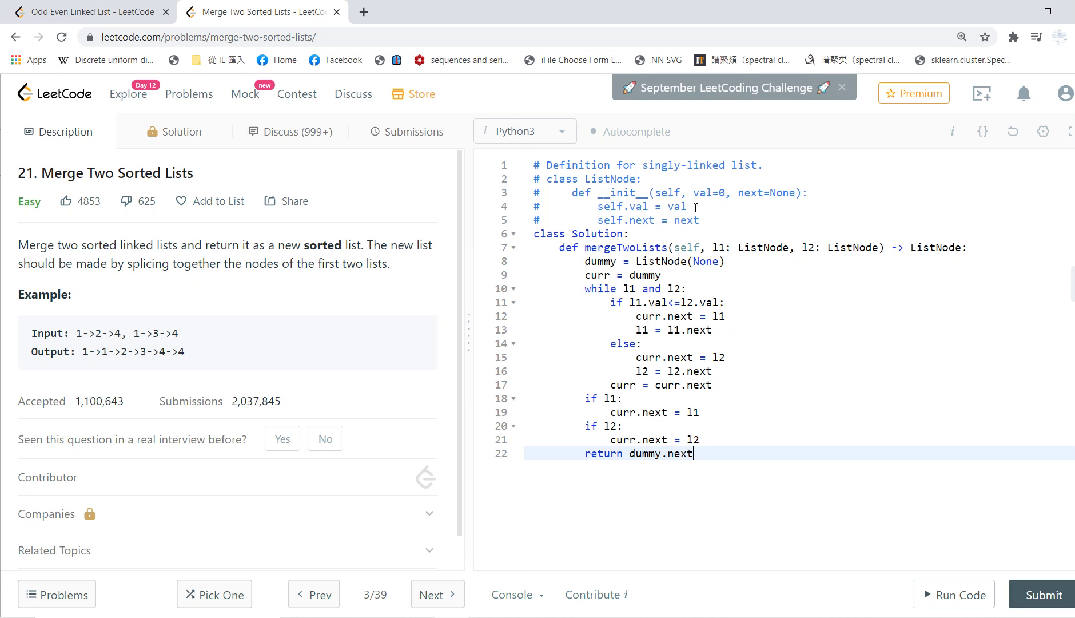
pyautogui.click(1045, 594)
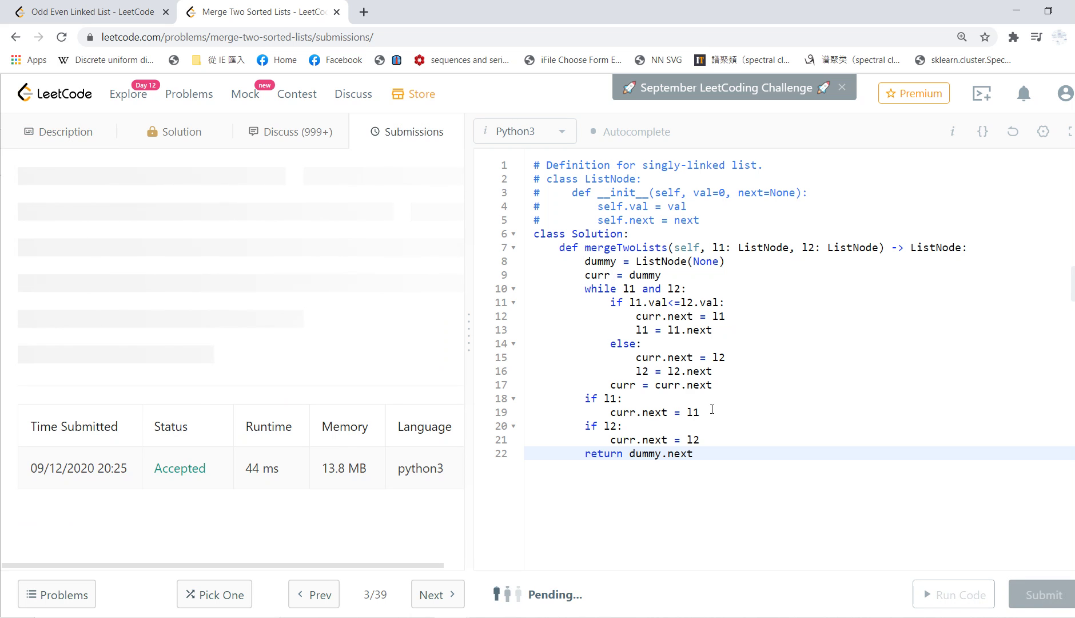